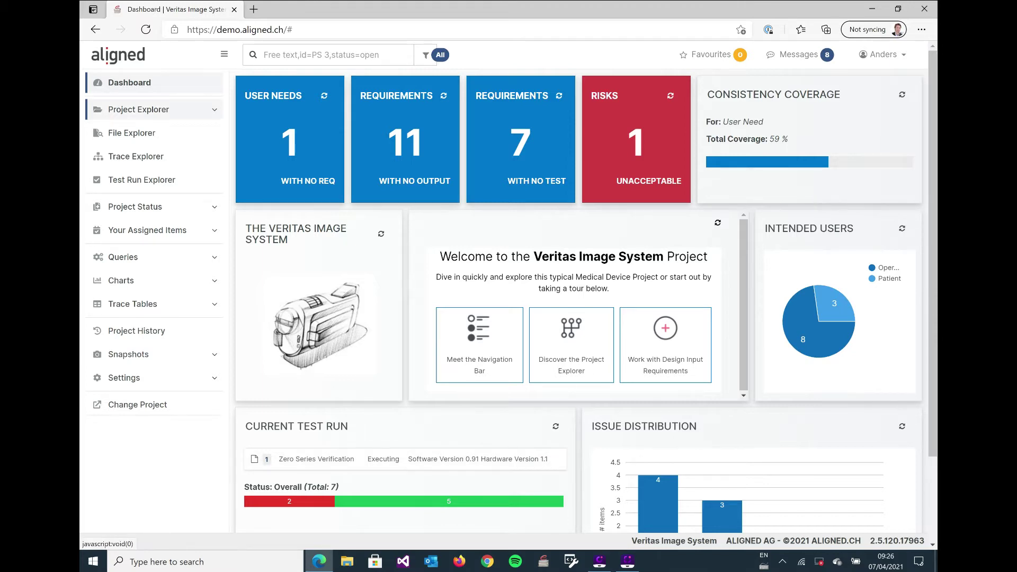
Step: Expand Project Explorer to list the project's item types, including User Need
{"action": "left_click", "coordinate": [139, 110]}
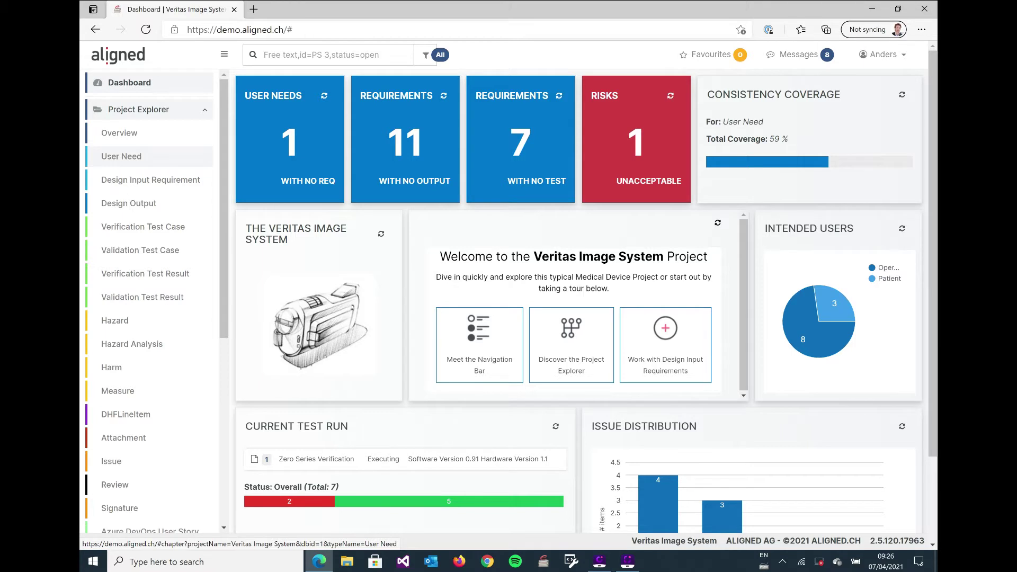
Step: Open the User Need chapter, then the full detail page of UN 1 1 'Intended User'
{"action": "left_click", "coordinate": [121, 156]}
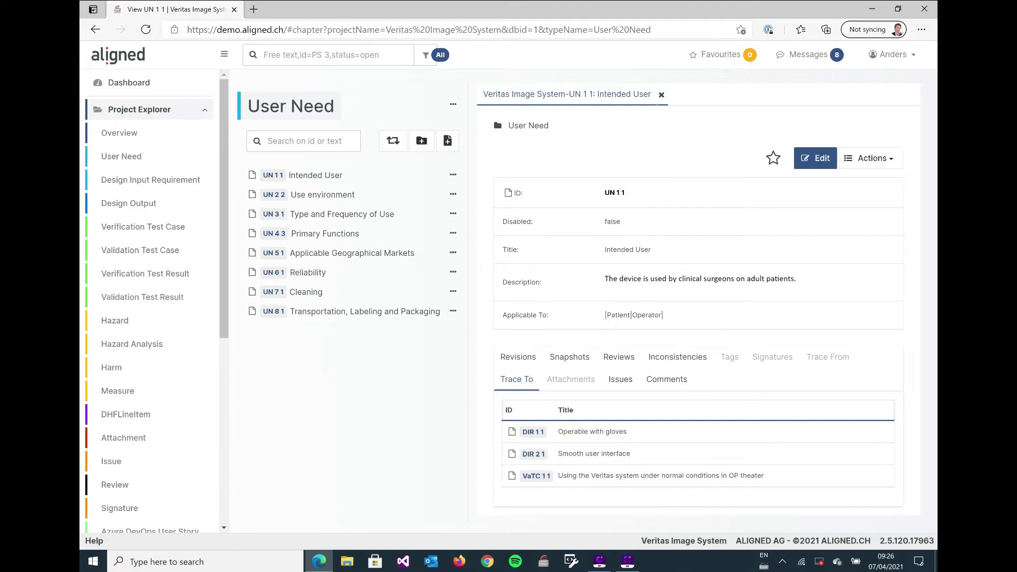
{"action": "mouse_move", "coordinate": [274, 175]}
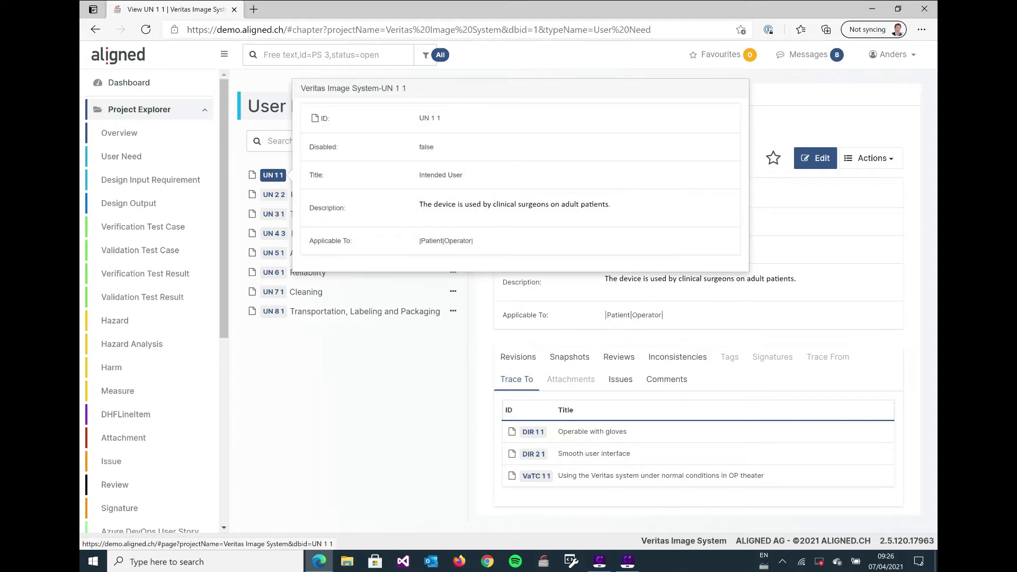
{"action": "left_click", "coordinate": [273, 175]}
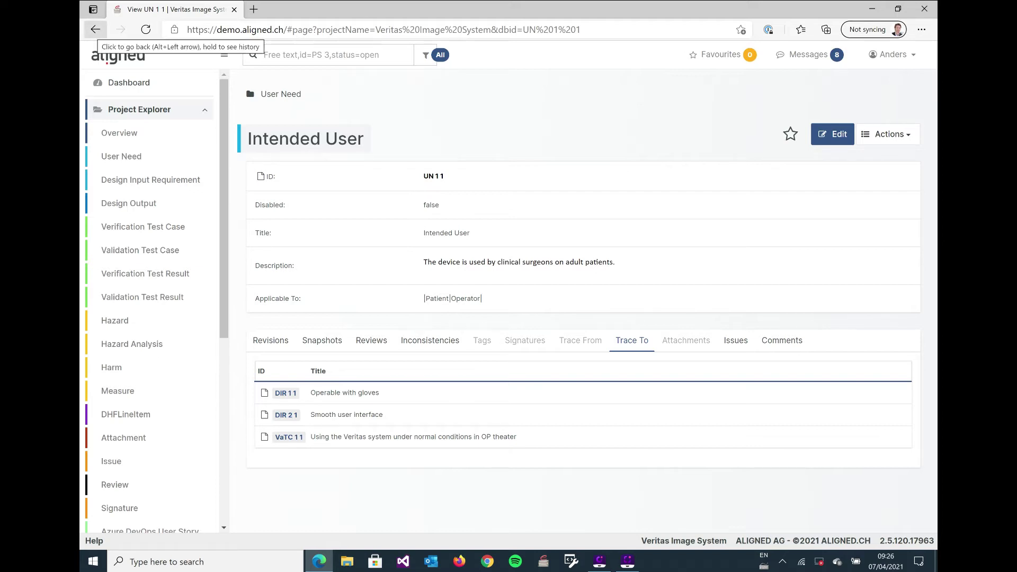
Step: Go back to the User Need list, with UN 1 1's details shown beside it
{"action": "left_click", "coordinate": [96, 29]}
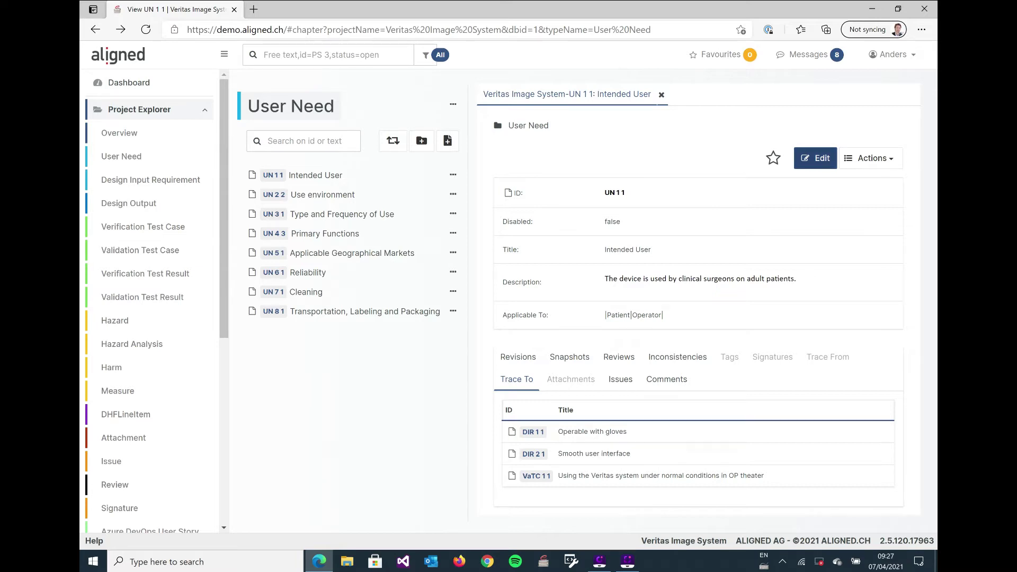
Step: Edit UN 1 1 despite the ongoing review and append ' change title' to its title
{"action": "left_click", "coordinate": [815, 158]}
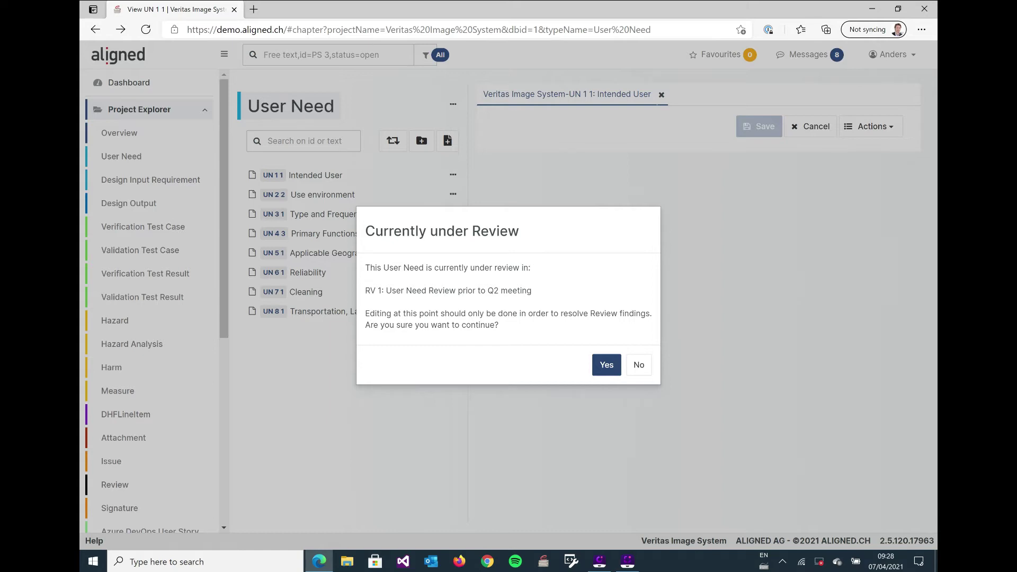
{"action": "key", "text": "Return"}
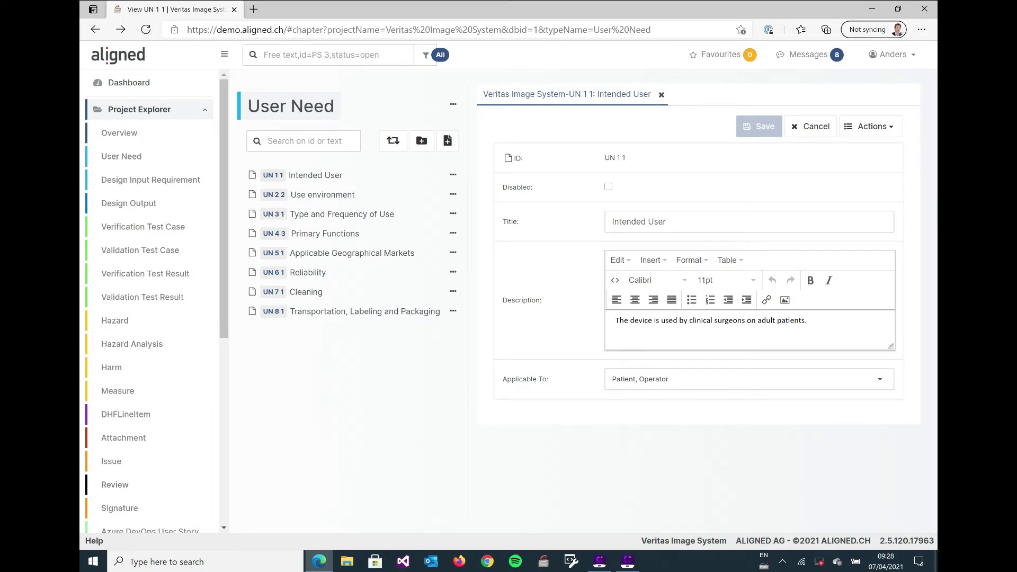
{"action": "left_click", "coordinate": [666, 222]}
{"action": "type", "text": "cha"}
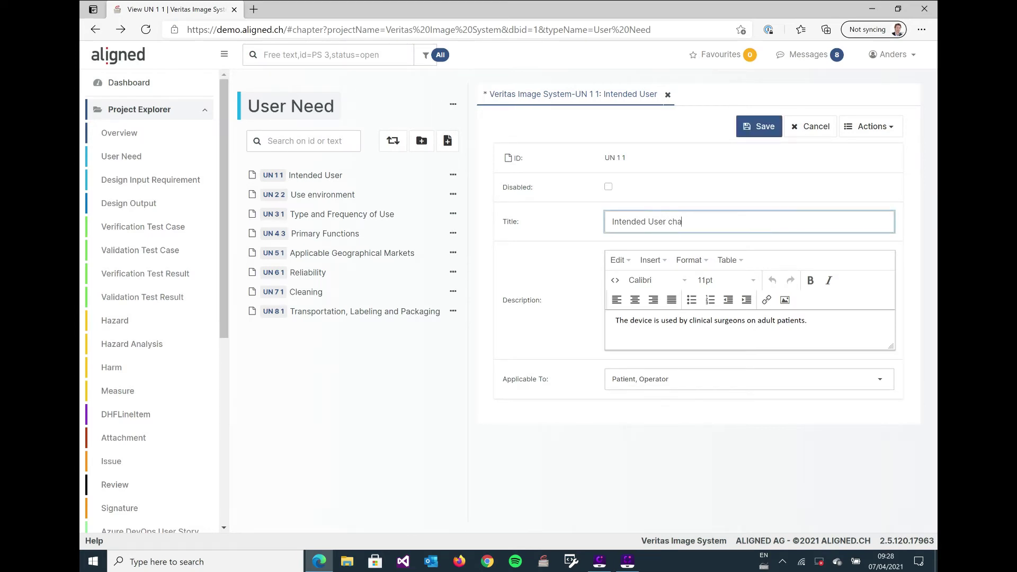
{"action": "type", "text": "nge title"}
Step: Add a new description line reading 'Some more description.'
{"action": "left_click", "coordinate": [808, 320]}
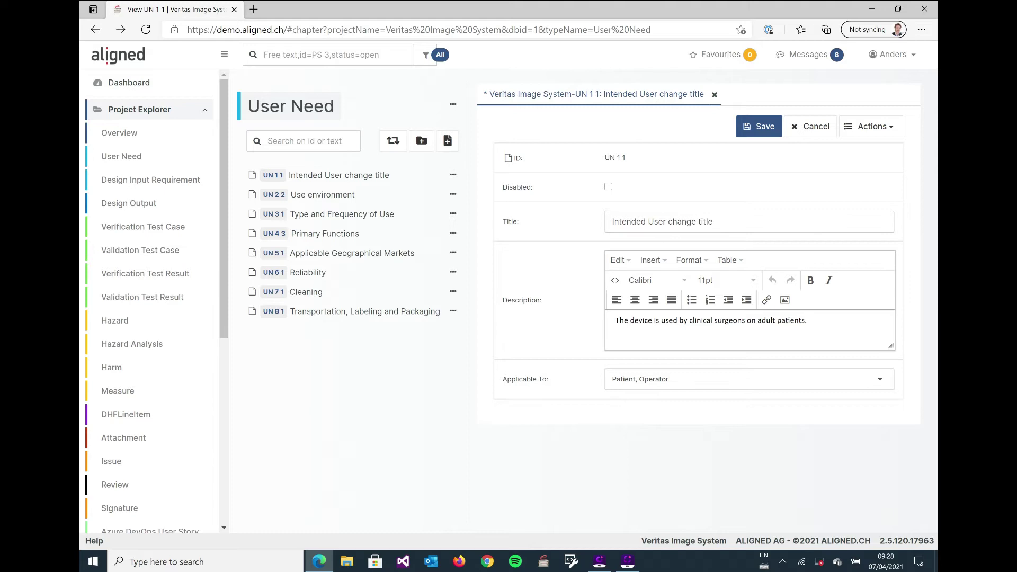
{"action": "key", "text": "Return"}
{"action": "type", "text": "Some m"}
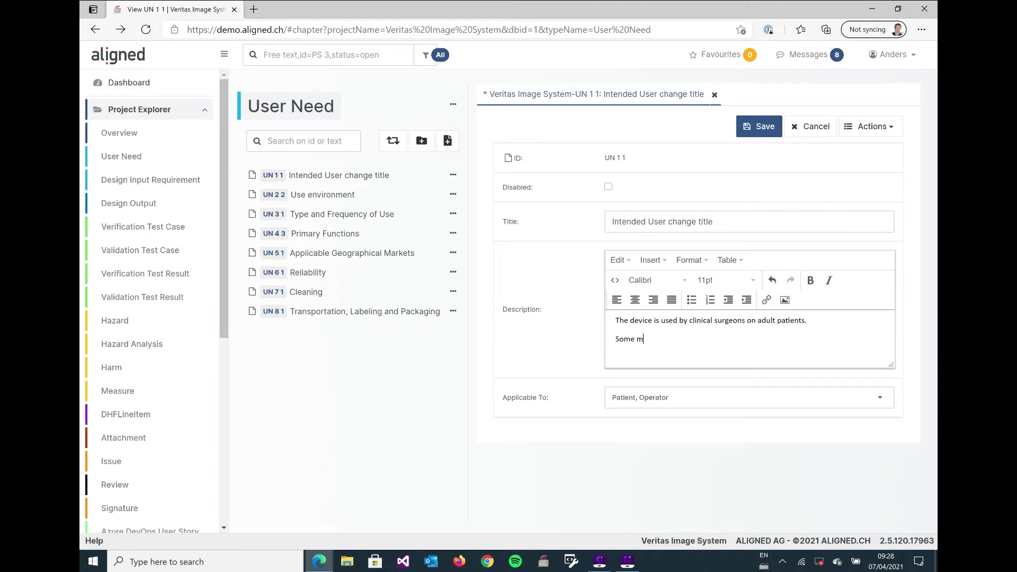
{"action": "type", "text": "ore description."}
Step: Make the word 'clinical' in the description bold
{"action": "double_click", "coordinate": [701, 321]}
{"action": "left_click", "coordinate": [810, 281]}
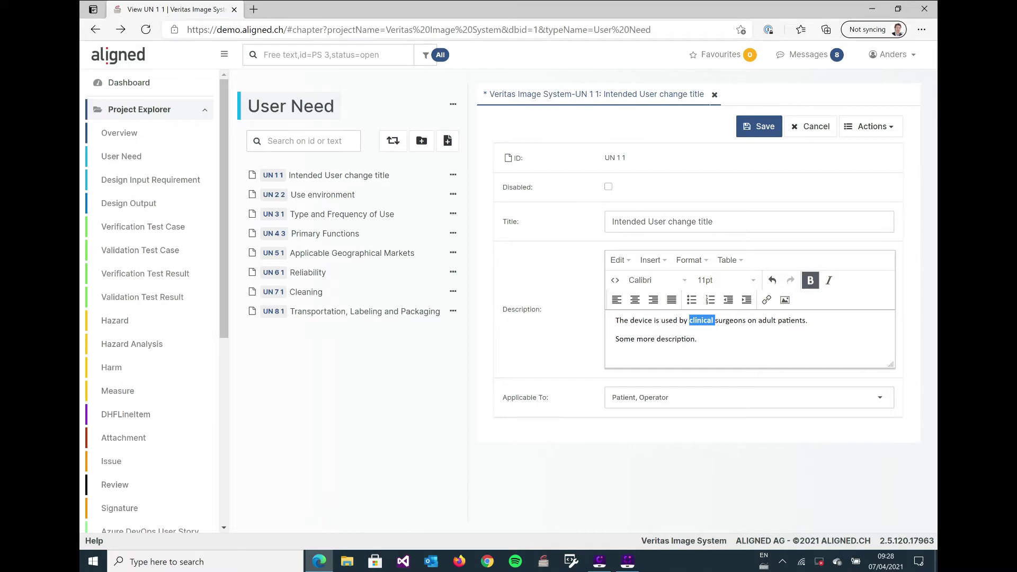
{"action": "left_click", "coordinate": [697, 339]}
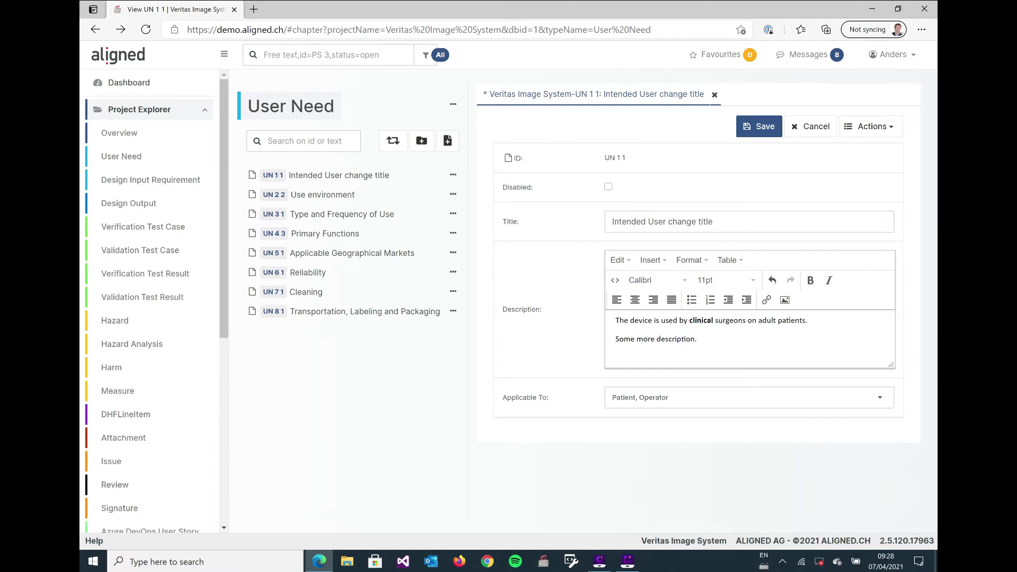
Step: Remove Operator from Applicable To, leaving only Patient
{"action": "left_click", "coordinate": [689, 397]}
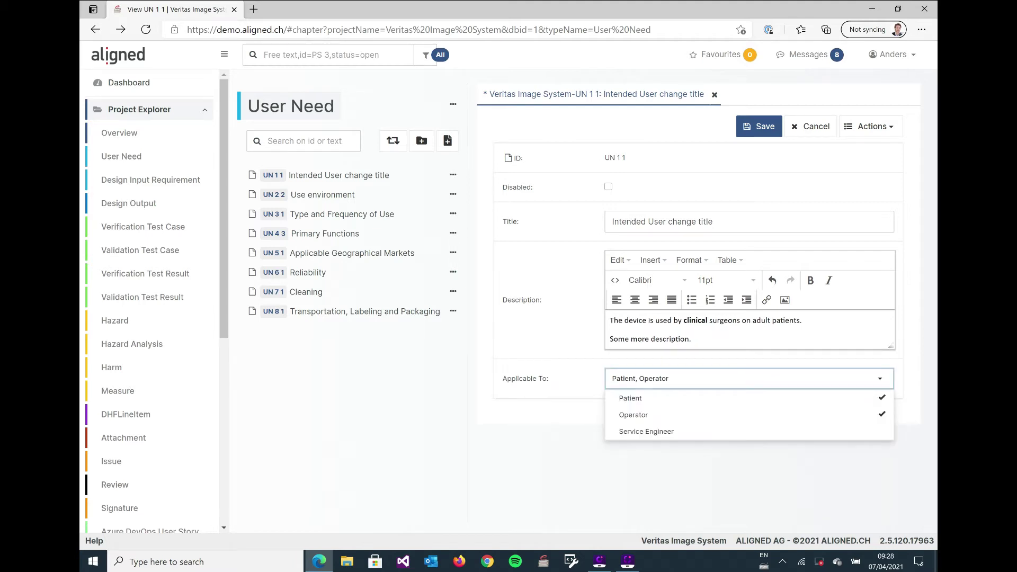
{"action": "left_click", "coordinate": [663, 415]}
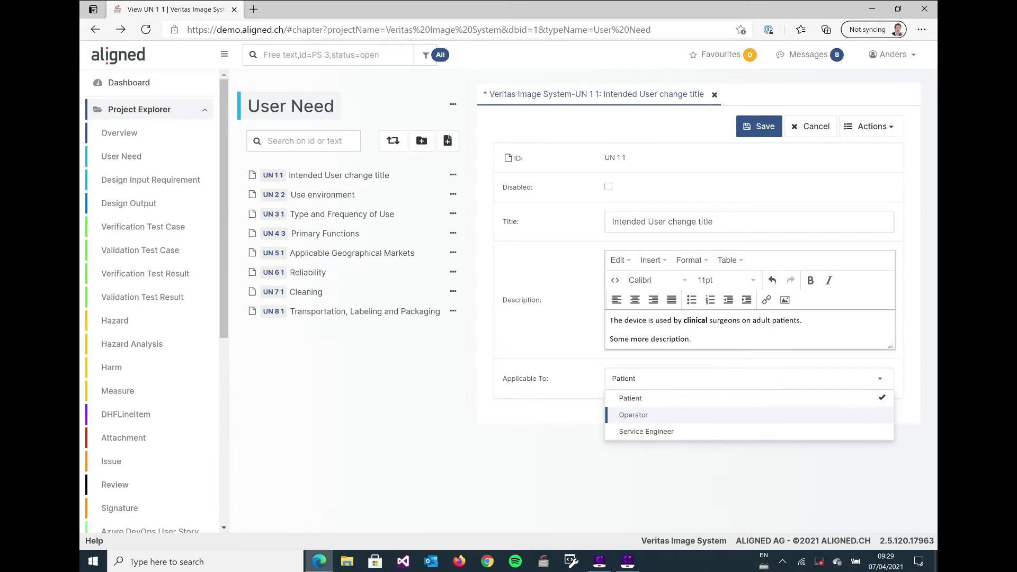
{"action": "key", "text": "Escape"}
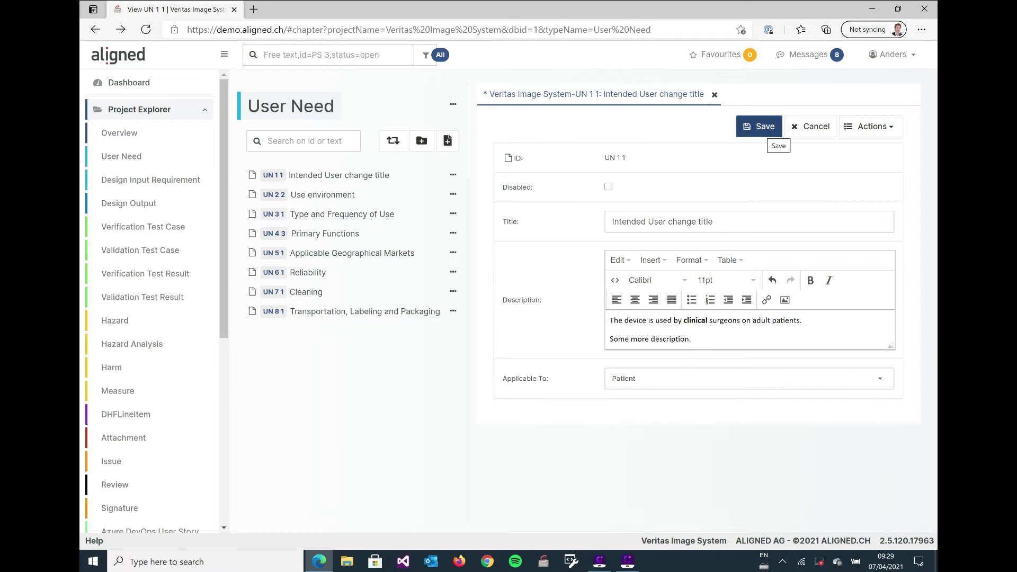
Step: Save with change comment 'to record a tutorial, get it back again extend', creating UN 1 2
{"action": "left_click", "coordinate": [773, 131]}
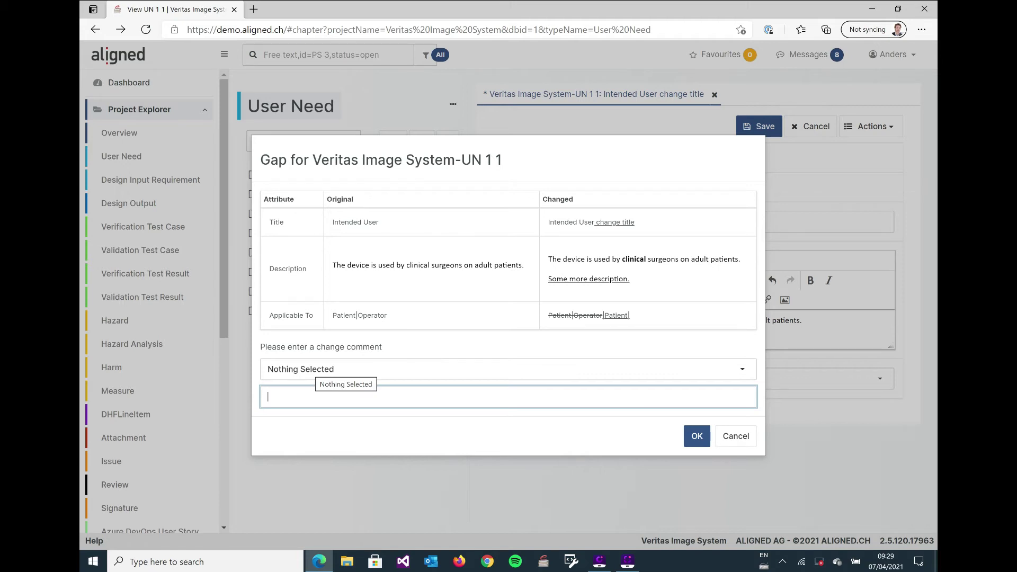
{"action": "left_click", "coordinate": [318, 370]}
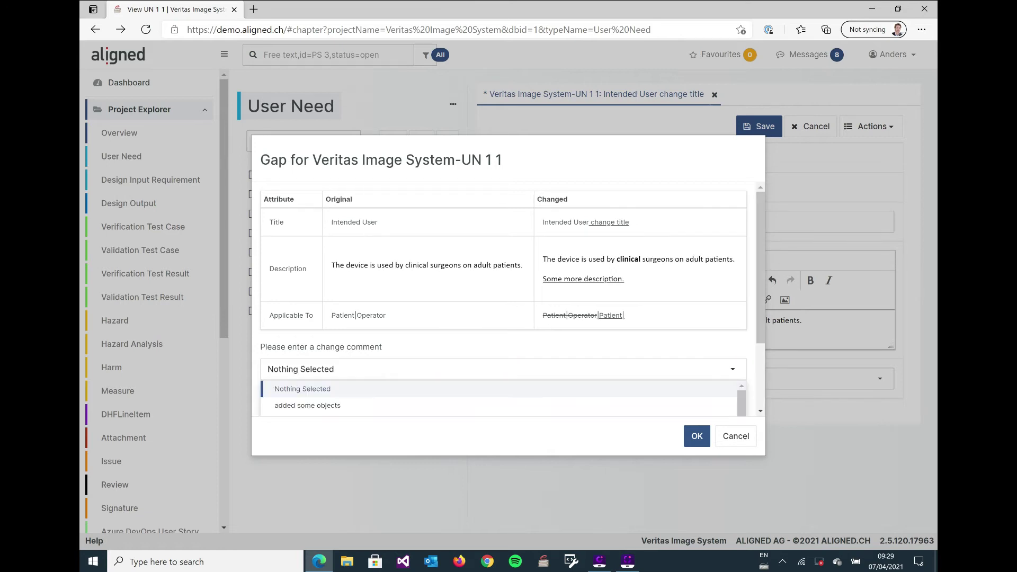
{"action": "scroll", "coordinate": [318, 369], "scroll_direction": "down", "scroll_amount": 2}
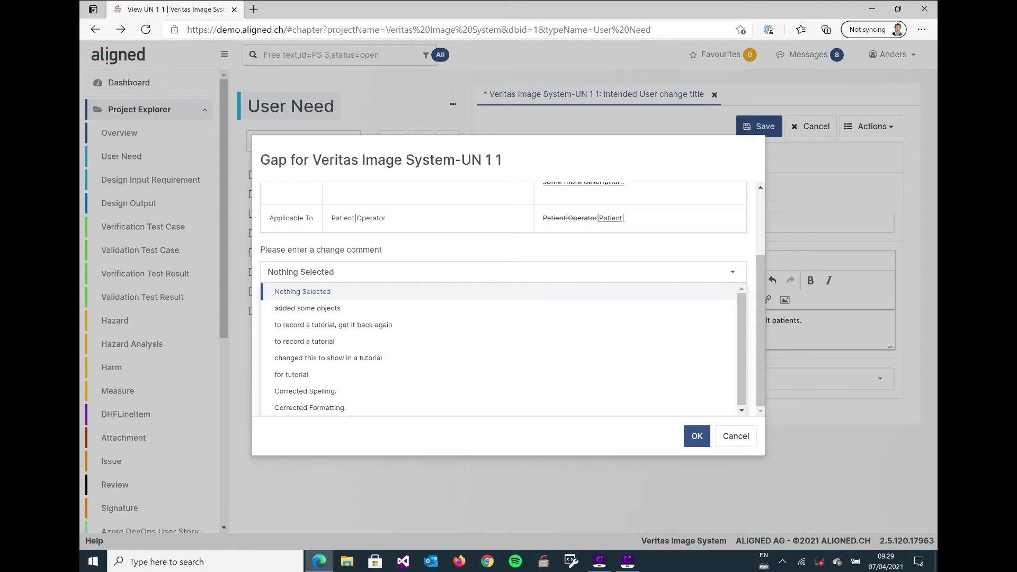
{"action": "left_click", "coordinate": [333, 324]}
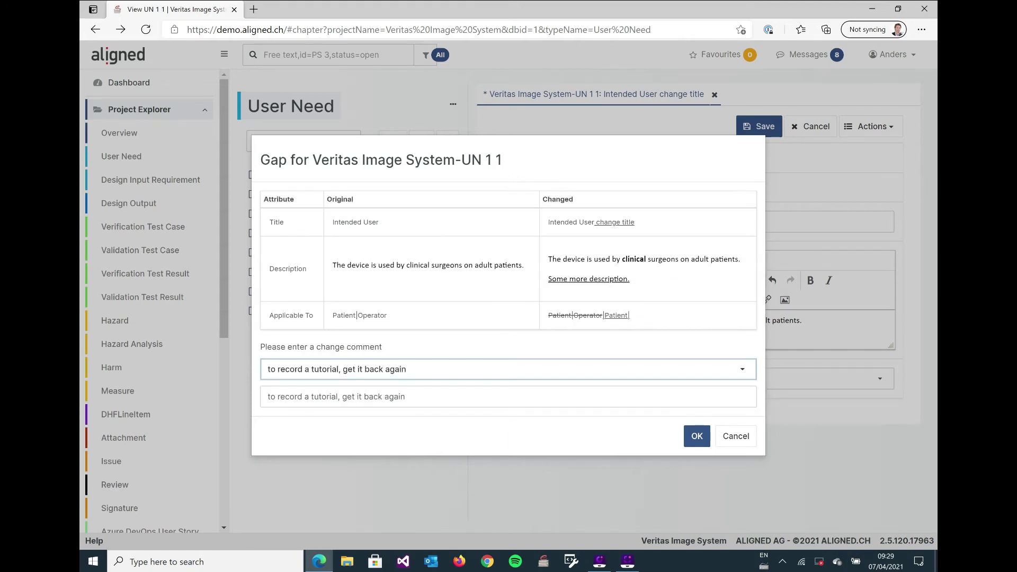
{"action": "left_click", "coordinate": [406, 396]}
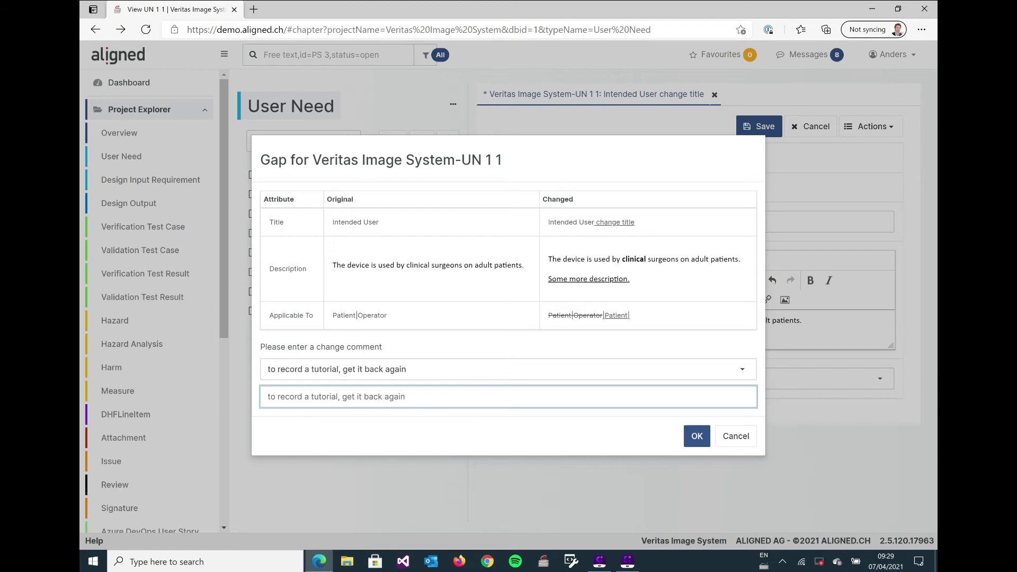
{"action": "type", "text": "extend"}
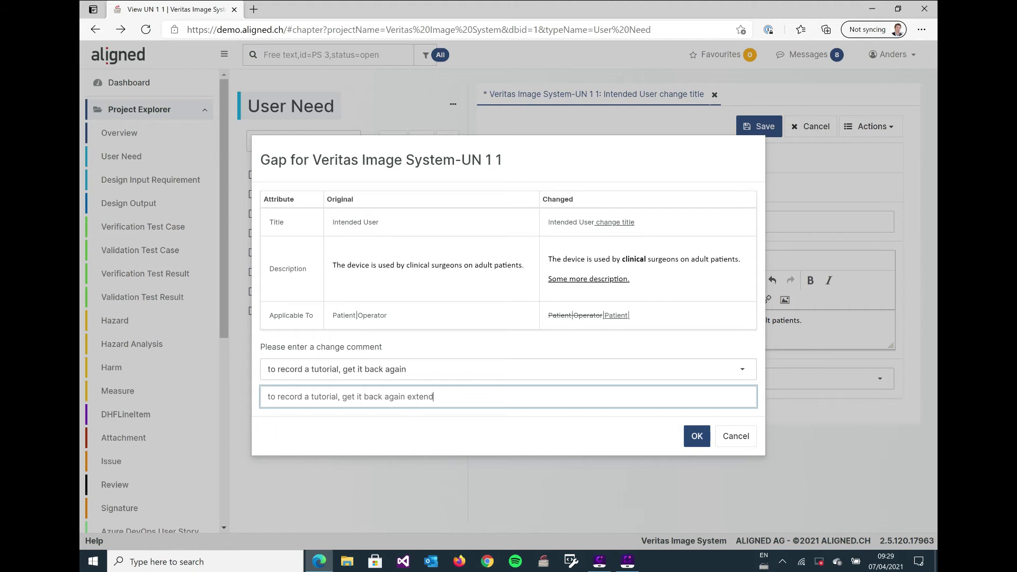
{"action": "left_click", "coordinate": [697, 436]}
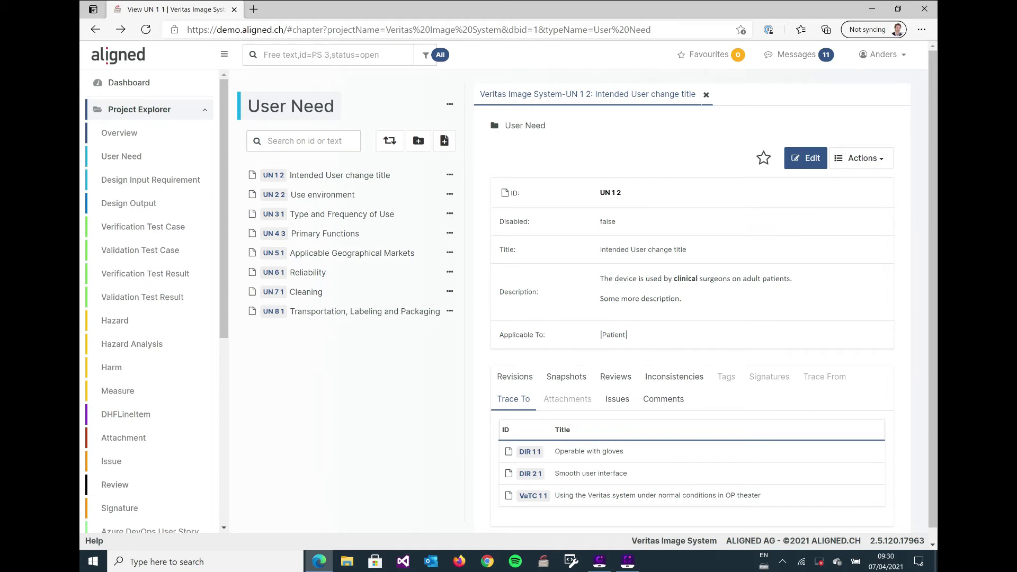
Step: Show UN 1 2's revision history, including revision 2 with the tutorial change comment
{"action": "left_click", "coordinate": [515, 377]}
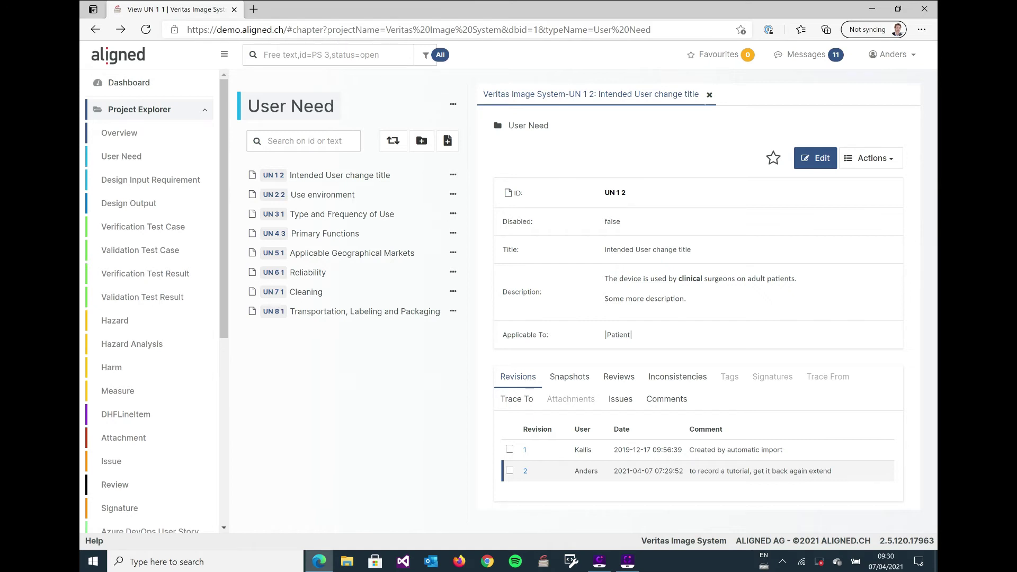
Step: Check the Snapshots tab, then the Reviews tab listing open review RV 1 4
{"action": "left_click", "coordinate": [569, 377]}
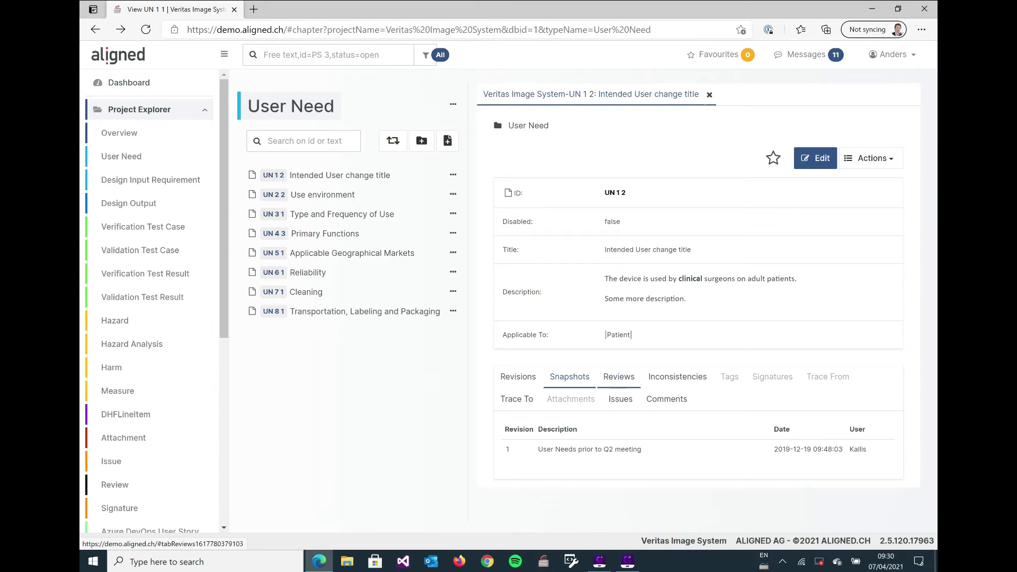
{"action": "left_click", "coordinate": [619, 376]}
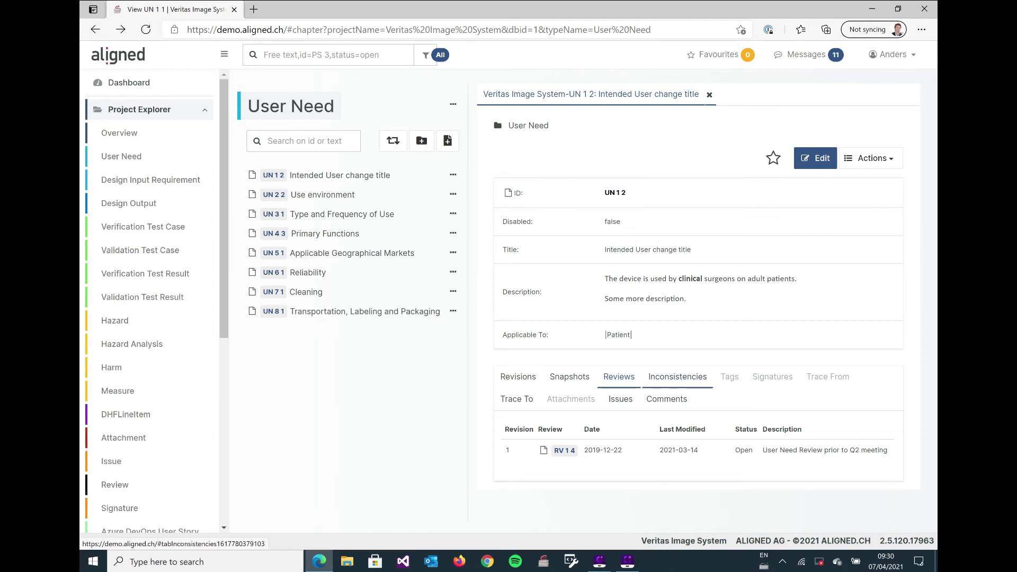
Step: Read the full inconsistency list: missing traces and suspect traces to DIR 1, DIR 2, VaTC 1
{"action": "left_click", "coordinate": [677, 377]}
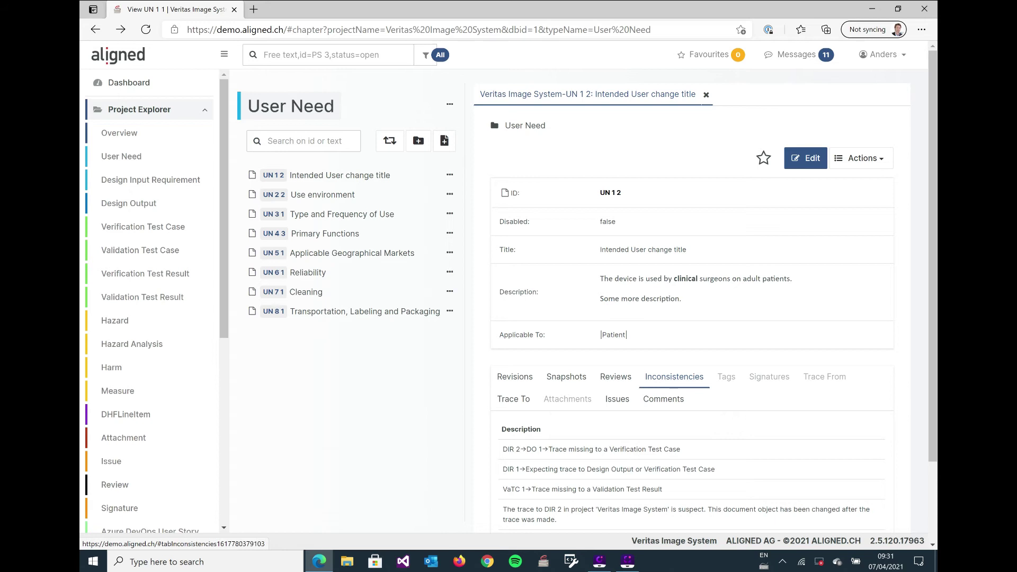
{"action": "scroll", "coordinate": [675, 371], "scroll_direction": "down", "scroll_amount": 2}
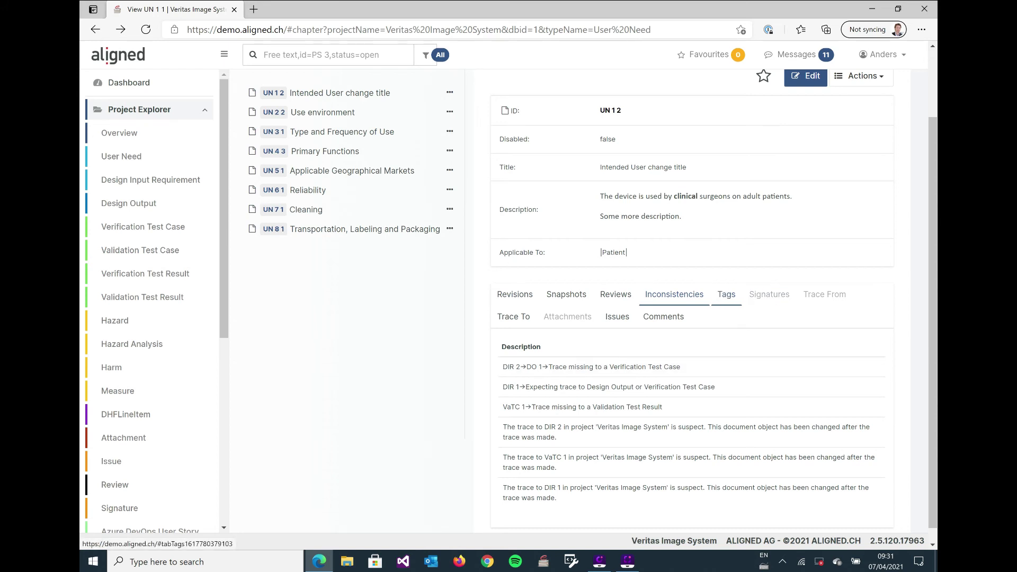
Step: Check Tags, Signatures and Trace From, then Trace To listing DIR 1 1, DIR 2 1, VaTC 1 1
{"action": "left_click", "coordinate": [727, 294]}
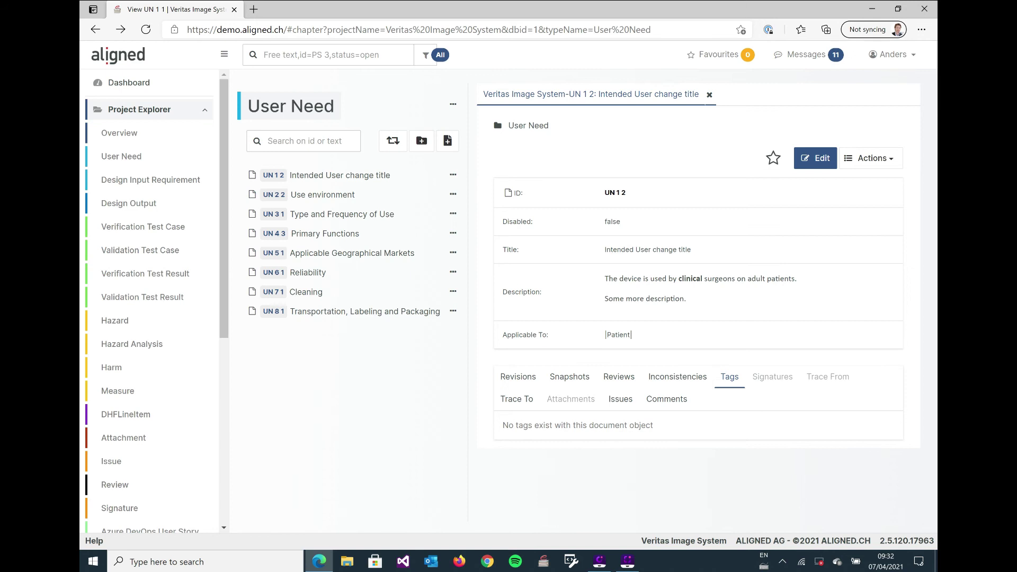
{"action": "left_click", "coordinate": [772, 376]}
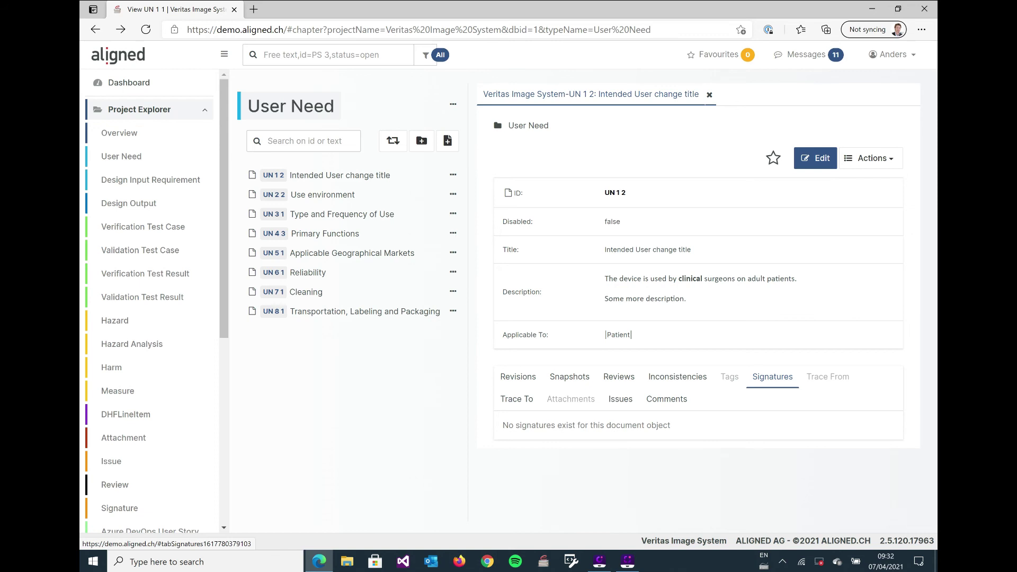
{"action": "left_click", "coordinate": [828, 376]}
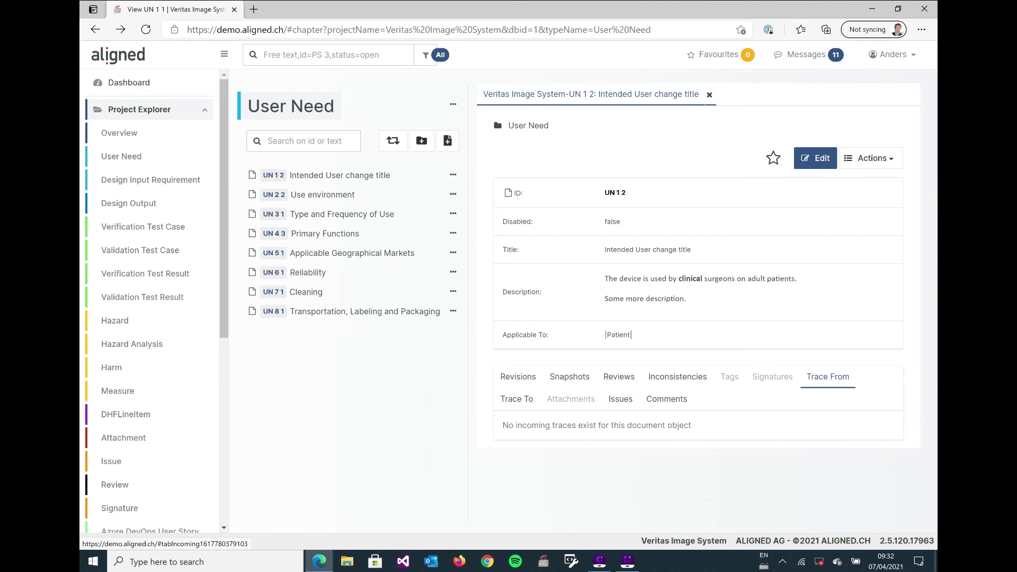
{"action": "left_click", "coordinate": [517, 399]}
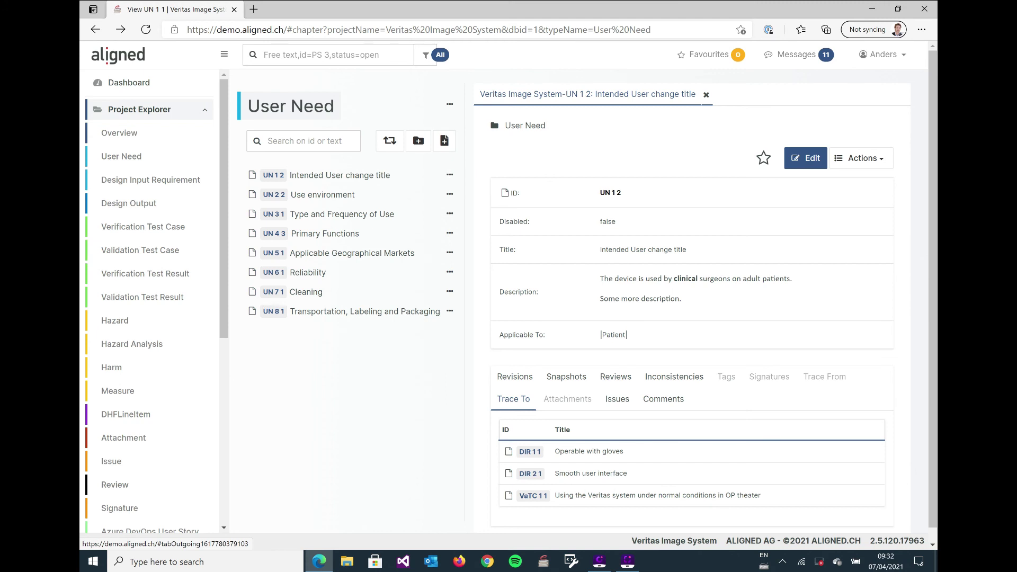
Step: Check UN 1 2's attachments, then list its linked issues, showing closed issue IS 2 3
{"action": "left_click", "coordinate": [567, 399]}
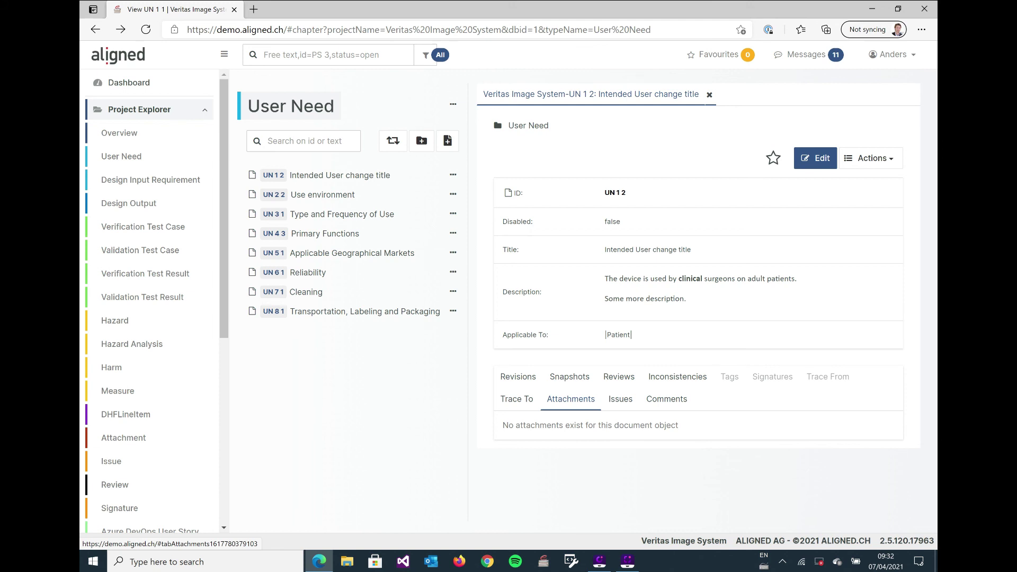
{"action": "left_click", "coordinate": [620, 399]}
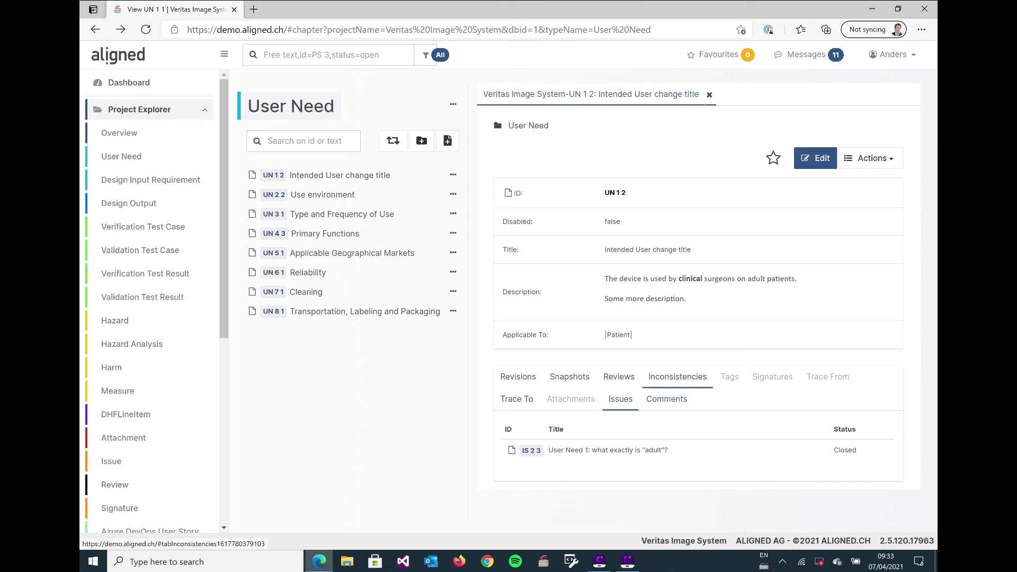
Step: Review UN 1 2's inconsistencies list, then view its Comments section, which has no comments yet
{"action": "left_click", "coordinate": [677, 377]}
{"action": "scroll", "coordinate": [677, 377], "scroll_direction": "down", "scroll_amount": 2}
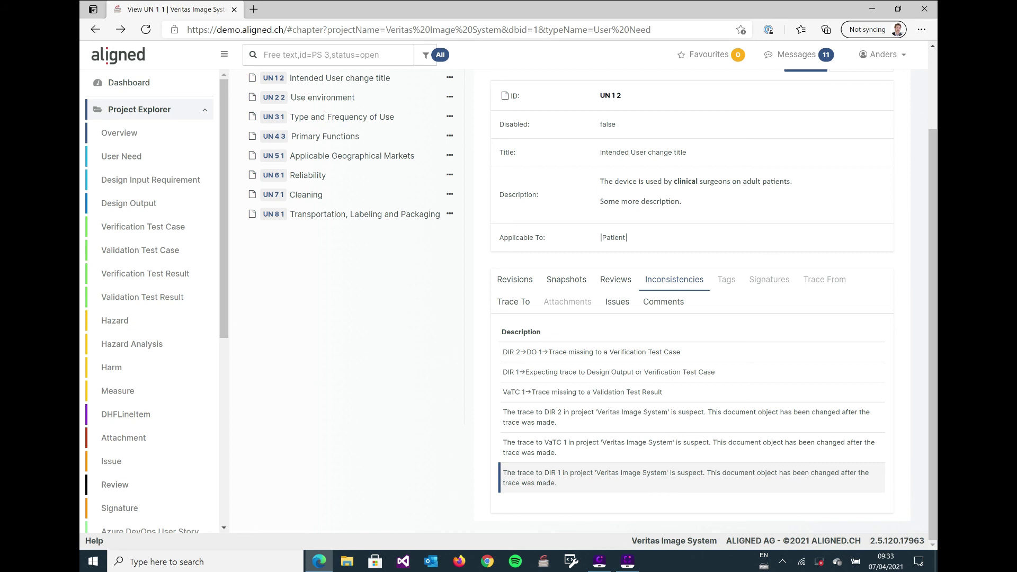
{"action": "left_click", "coordinate": [664, 302]}
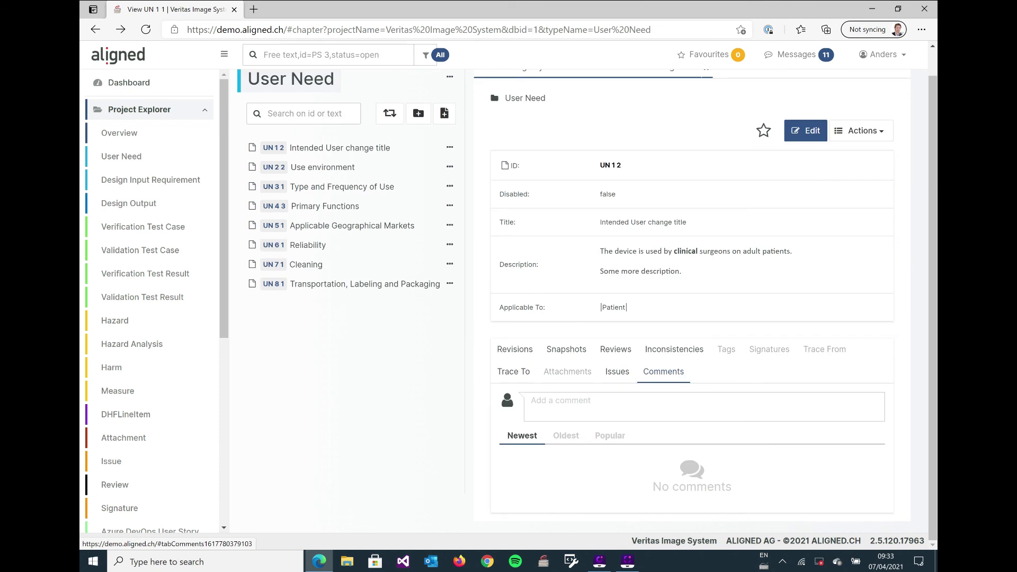